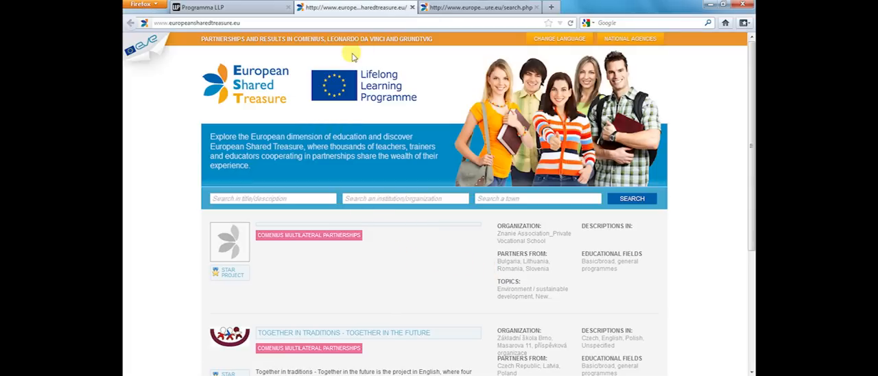
- Open the European Shared Treasure search page and review the partnership's Description, national language options and Thematic Area
{"action": "left_click", "coordinate": [457, 9]}
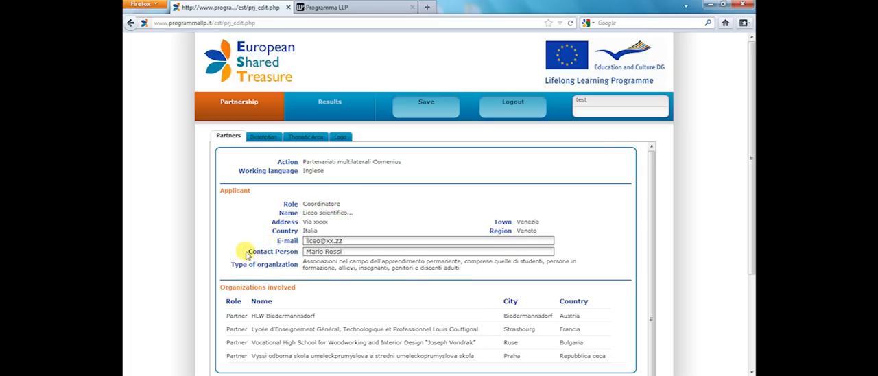
{"action": "left_click", "coordinate": [263, 138]}
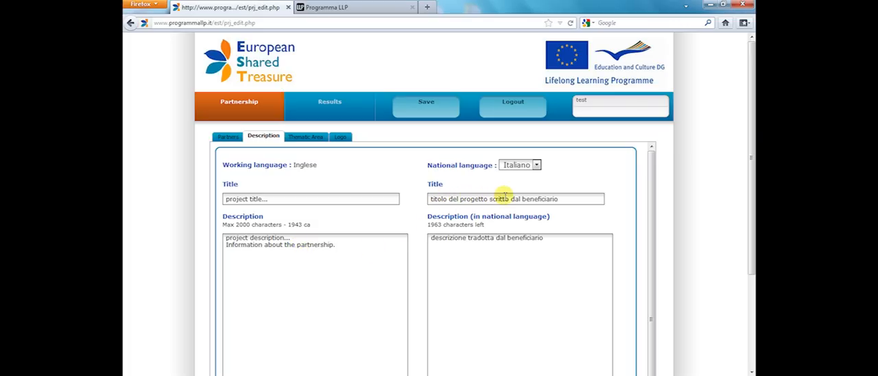
{"action": "left_click", "coordinate": [538, 166]}
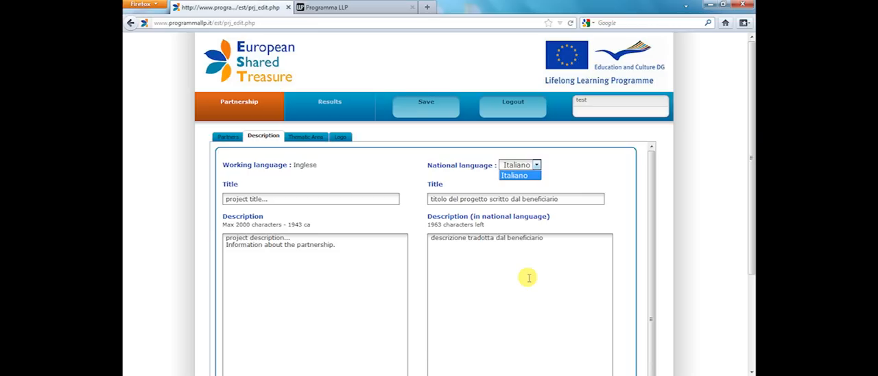
{"action": "left_click", "coordinate": [307, 137]}
{"action": "left_click", "coordinate": [306, 137]}
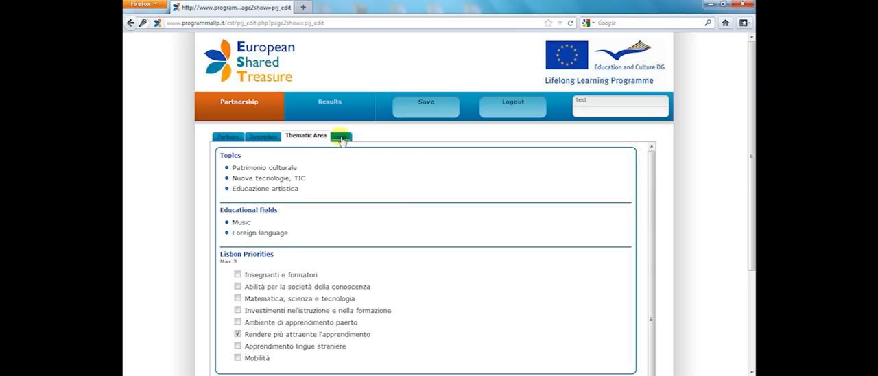
- Choose Yes for adding a logo to the partnership, save the modified data, and return from the logo upload page to the partnership
{"action": "left_click", "coordinate": [341, 137]}
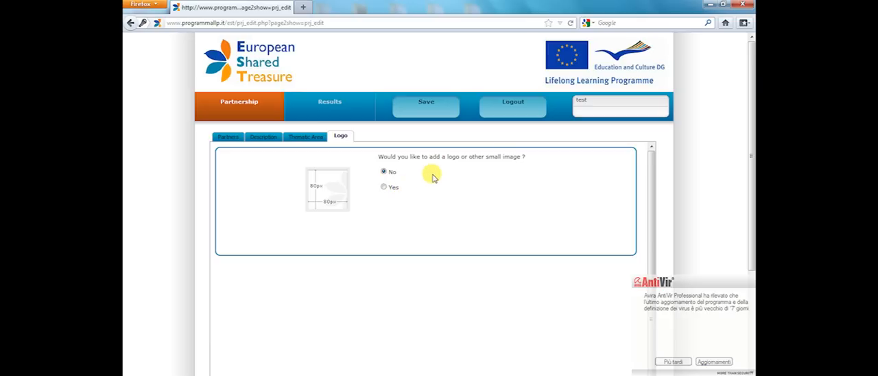
{"action": "left_click", "coordinate": [383, 188]}
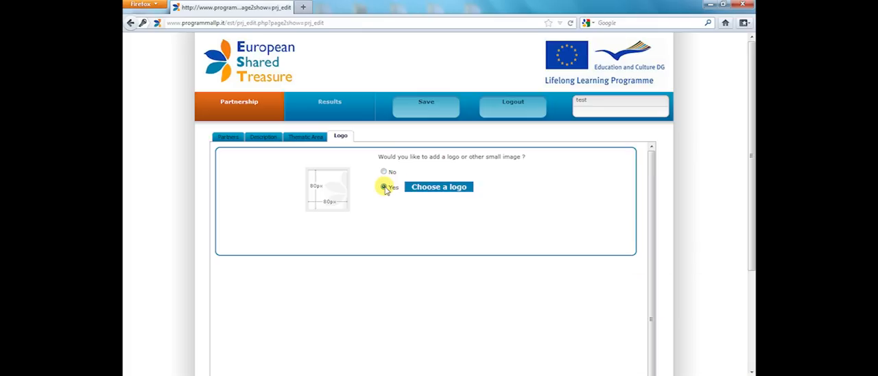
{"action": "left_click", "coordinate": [437, 188]}
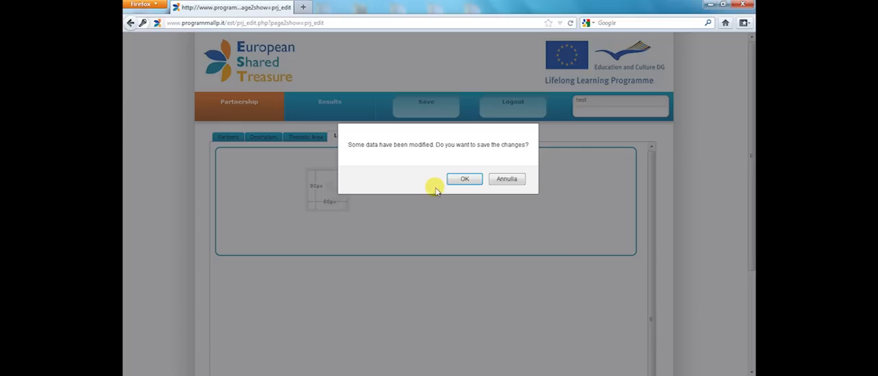
{"action": "left_click", "coordinate": [459, 179]}
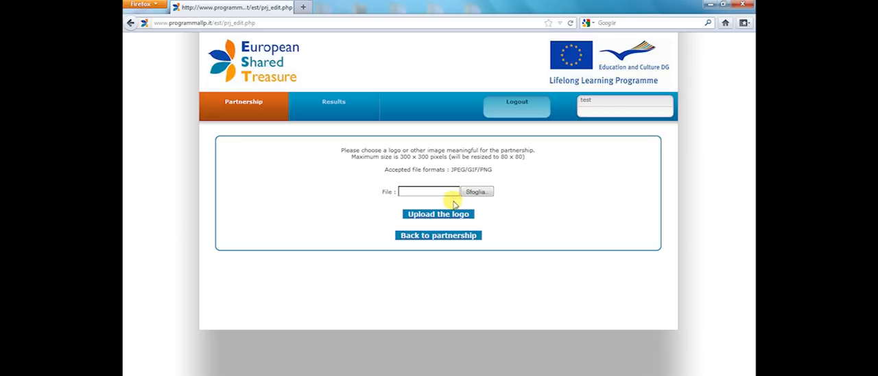
{"action": "left_click", "coordinate": [443, 240]}
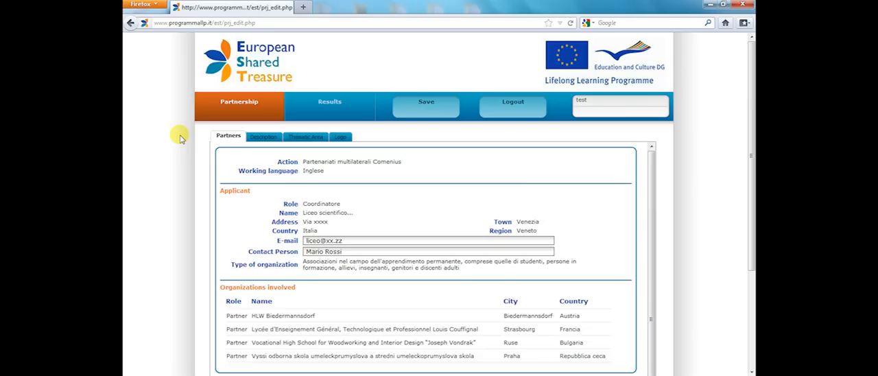
- Create a new national result with the working-language title "titolo" and the description "descrizione"
{"action": "left_click", "coordinate": [330, 115]}
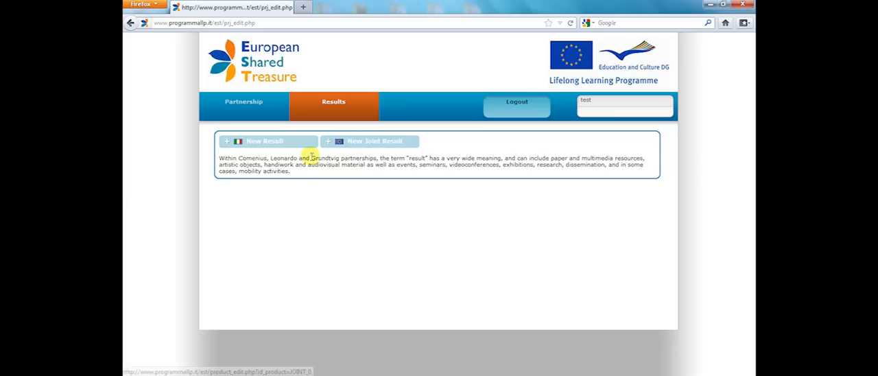
{"action": "left_click", "coordinate": [263, 147]}
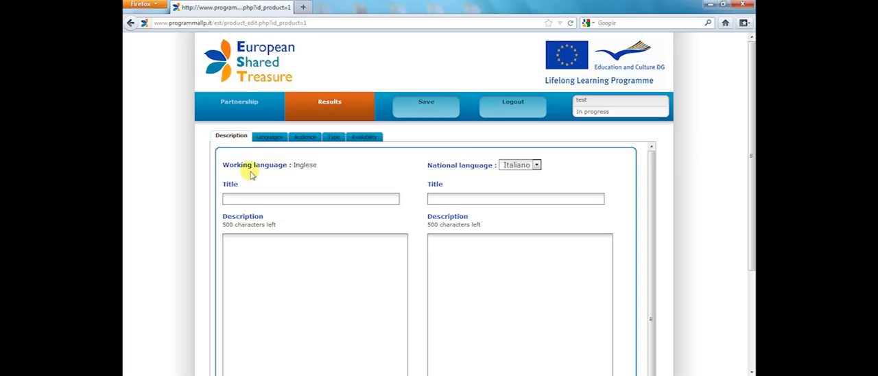
{"action": "left_click", "coordinate": [256, 199]}
{"action": "type", "text": "titolo"}
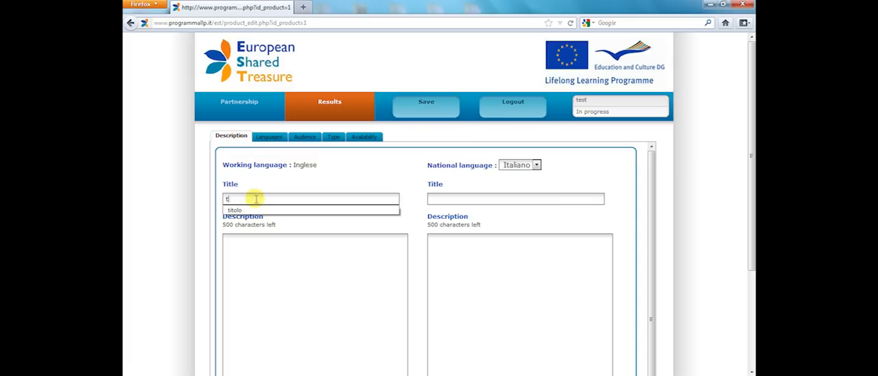
{"action": "left_click", "coordinate": [250, 248]}
{"action": "type", "text": "descrizione"}
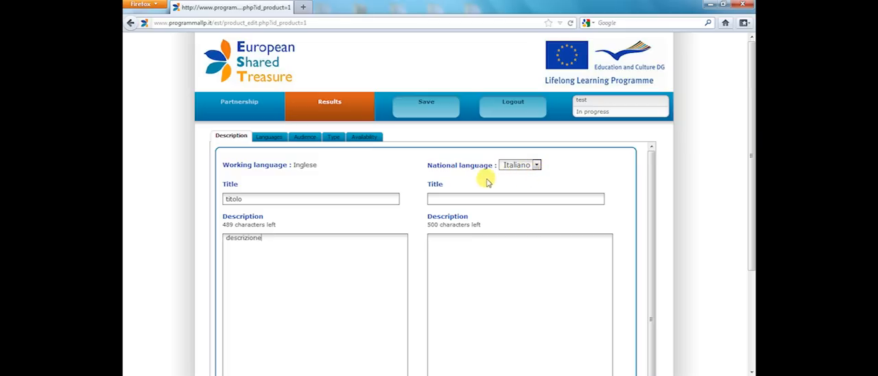
- Set the result's languages to Italiano and Francese, and its audience to Studenti and Formatori with age range 11-15
{"action": "left_click", "coordinate": [270, 139]}
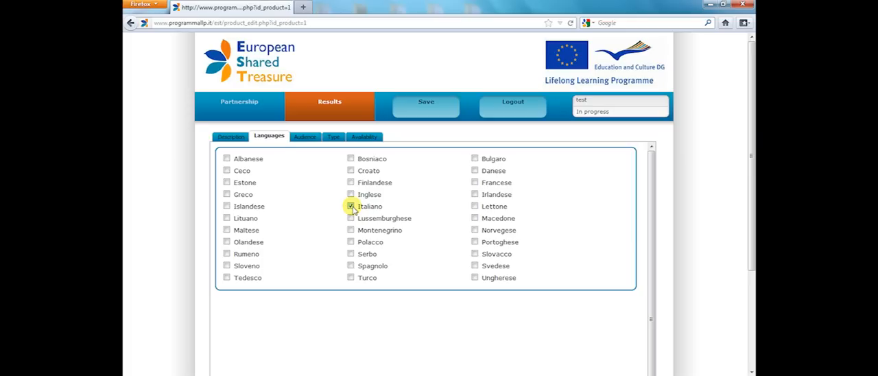
{"action": "left_click", "coordinate": [474, 182]}
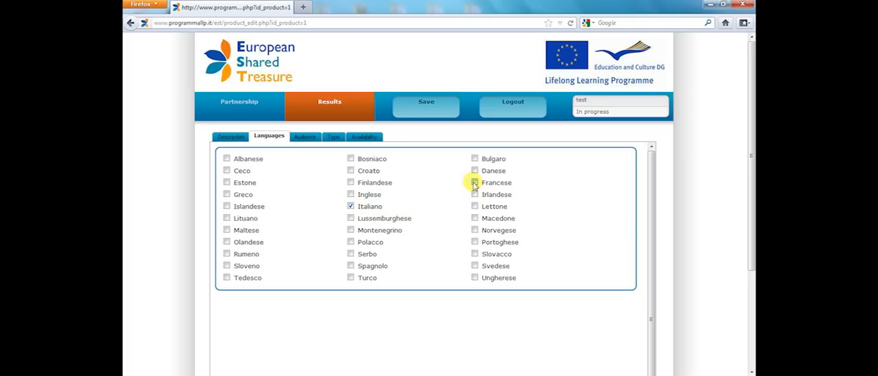
{"action": "left_click", "coordinate": [305, 138]}
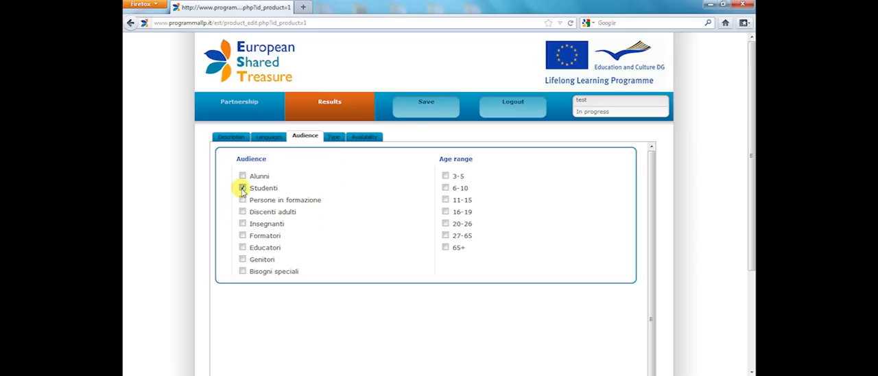
{"action": "left_click", "coordinate": [242, 235]}
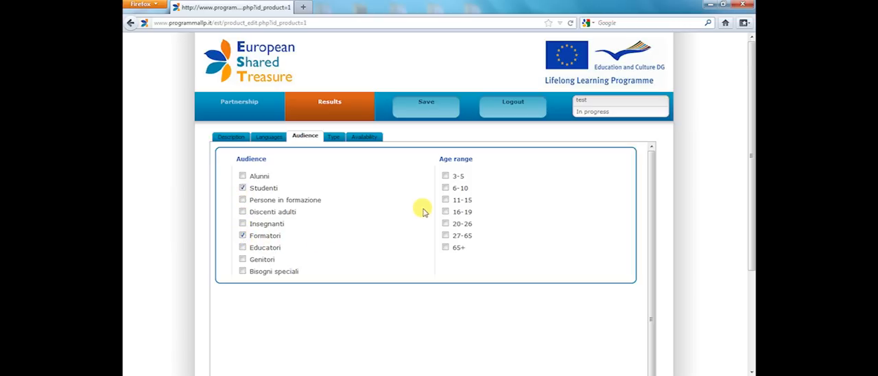
{"action": "left_click", "coordinate": [445, 200]}
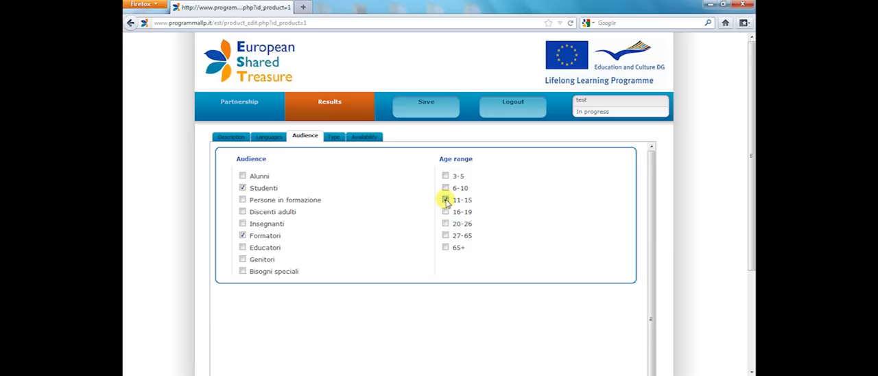
- Set the result's type to Immagini and its availability to Directly downloadable
{"action": "left_click", "coordinate": [334, 138]}
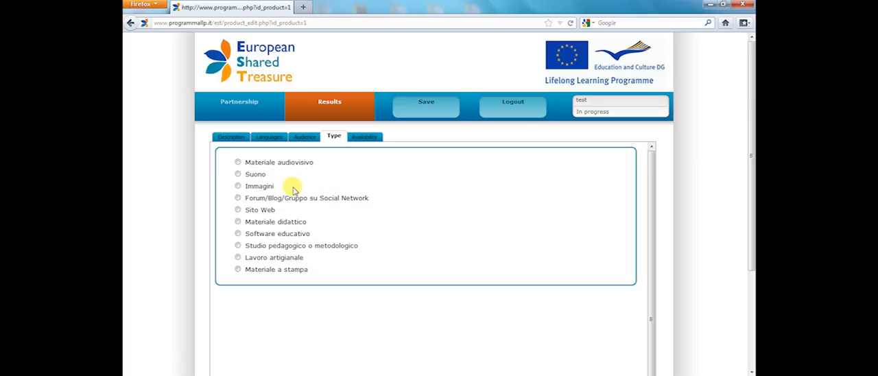
{"action": "left_click", "coordinate": [238, 186]}
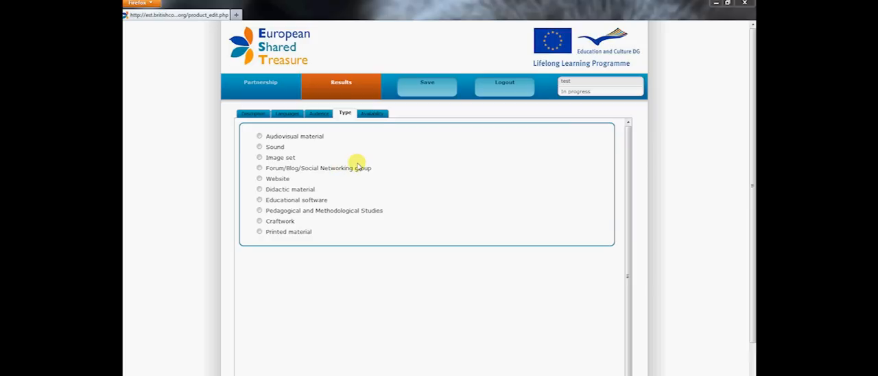
{"action": "left_click", "coordinate": [379, 115]}
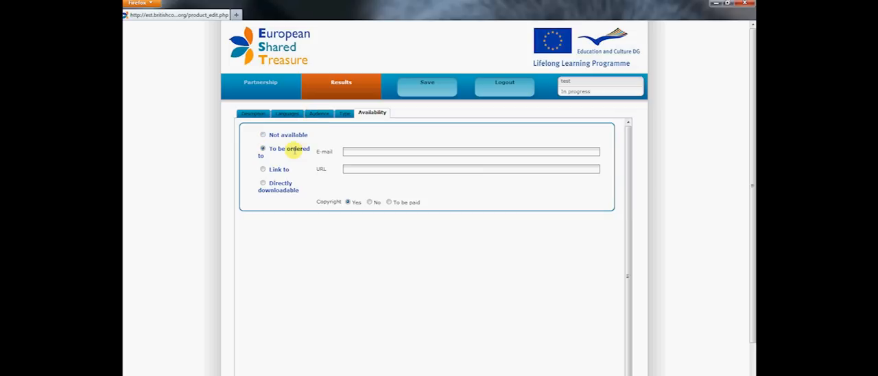
{"action": "left_click", "coordinate": [352, 152]}
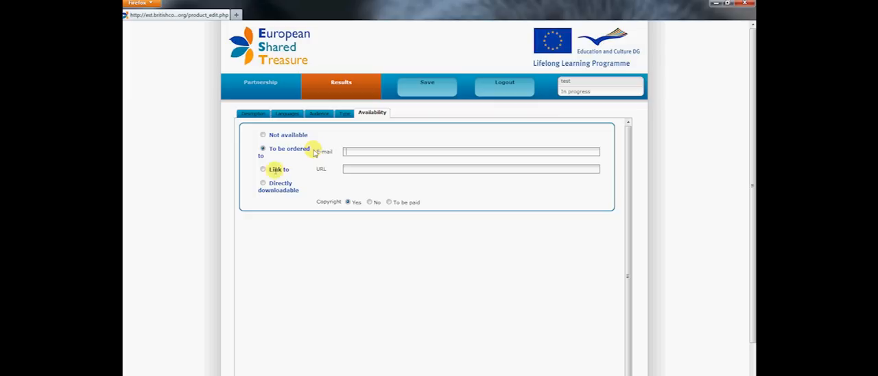
{"action": "left_click", "coordinate": [263, 169]}
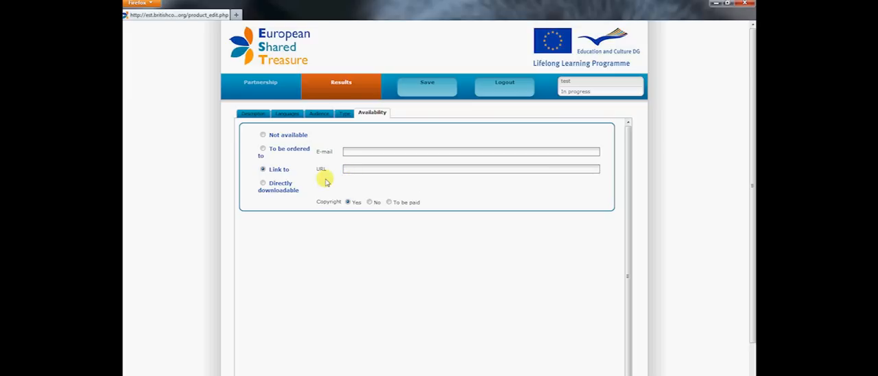
{"action": "left_click", "coordinate": [263, 184]}
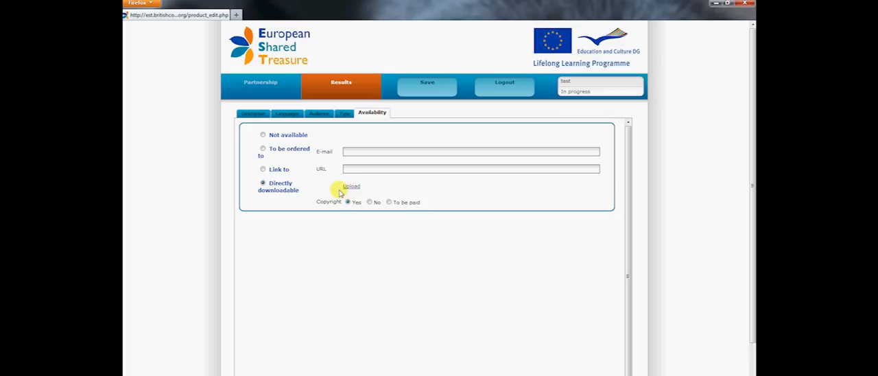
- View the file upload page for the downloadable result, return to the result and save it
{"action": "left_click", "coordinate": [351, 187]}
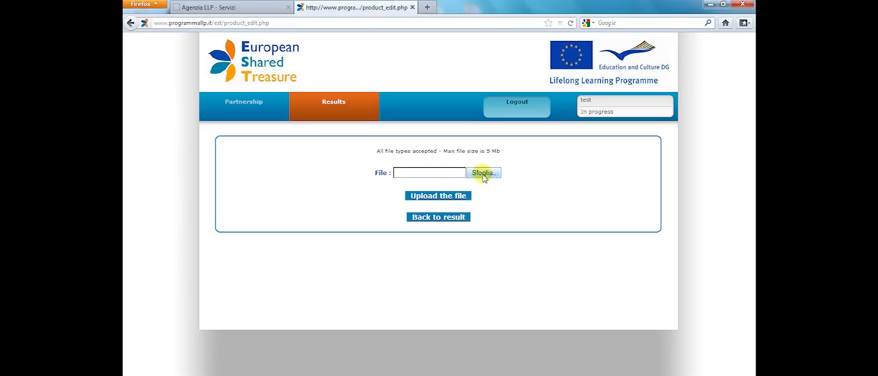
{"action": "left_click", "coordinate": [438, 217]}
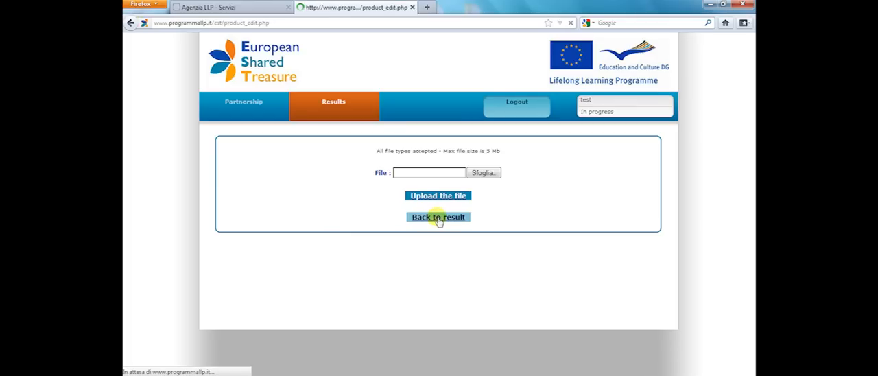
{"action": "left_click", "coordinate": [427, 113]}
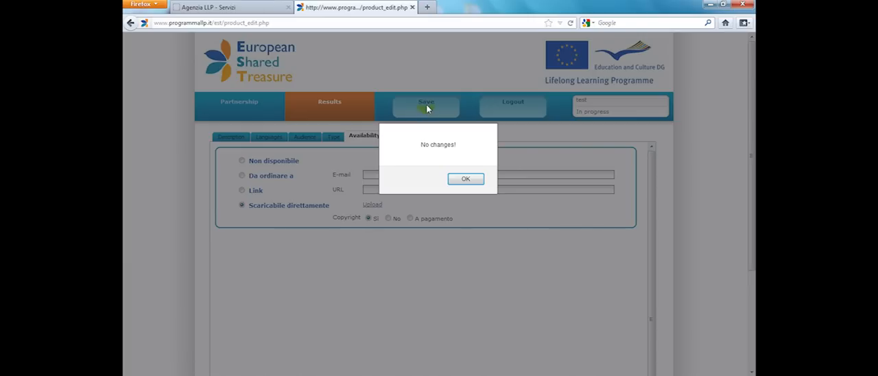
{"action": "left_click", "coordinate": [455, 180]}
- Return to the results list and look at the option for creating a new joint result
{"action": "left_click", "coordinate": [328, 105]}
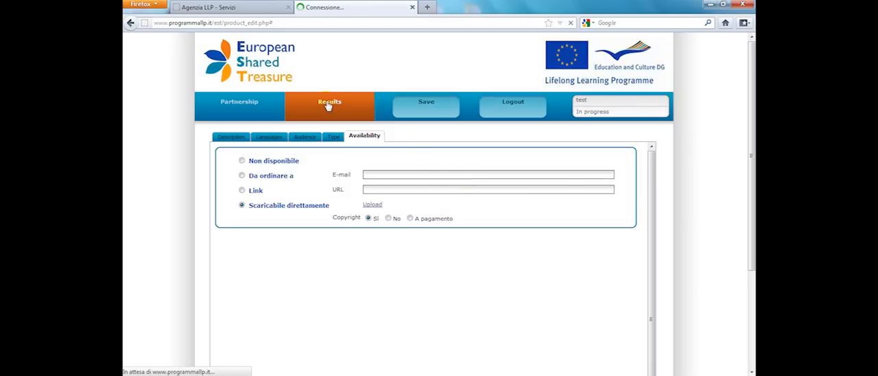
{"action": "left_click", "coordinate": [331, 142]}
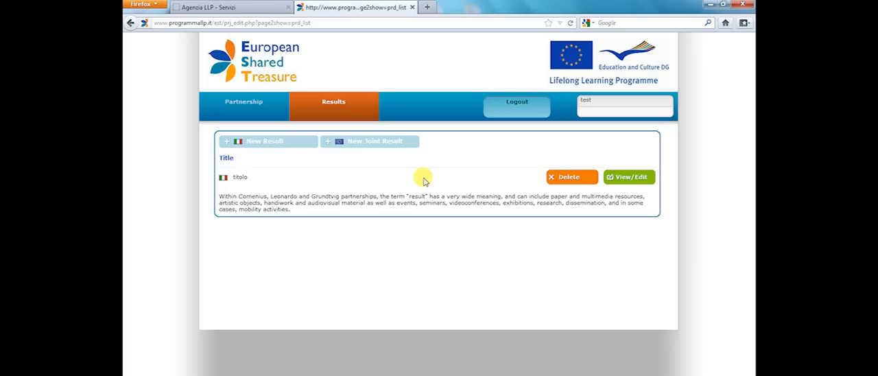
{"action": "left_click", "coordinate": [381, 141]}
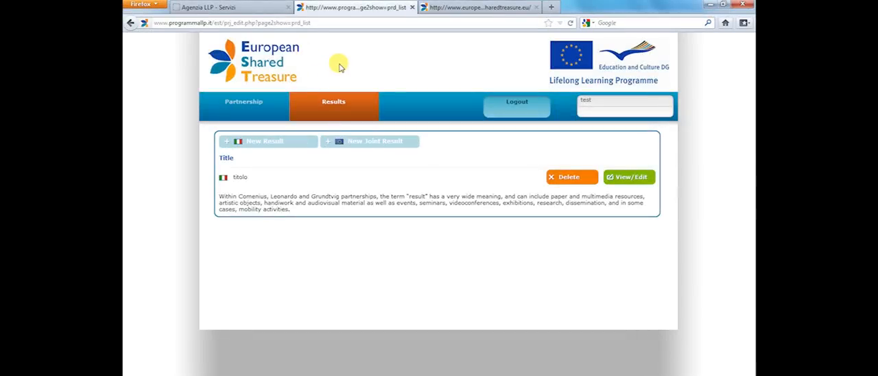
- Browse the projects listed on the public europeansharedtreasure.eu home page and switch to the "I'm in Est" image in Windows Photo Viewer
{"action": "left_click", "coordinate": [465, 7]}
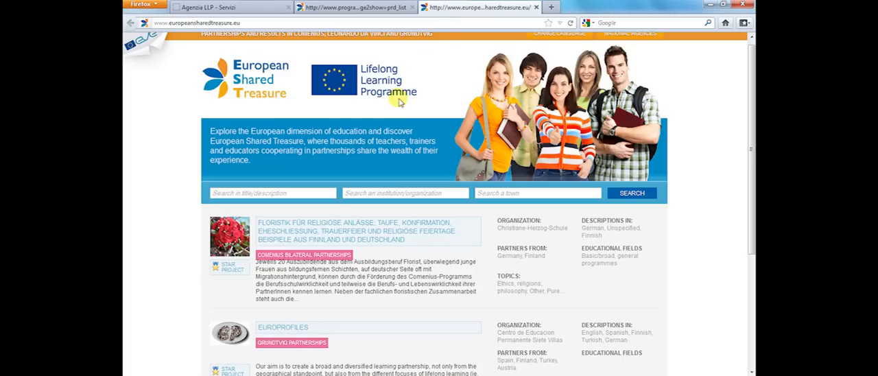
{"action": "scroll", "coordinate": [397, 94], "scroll_direction": "down", "scroll_amount": 5}
{"action": "scroll", "coordinate": [398, 97], "scroll_direction": "up", "scroll_amount": 3}
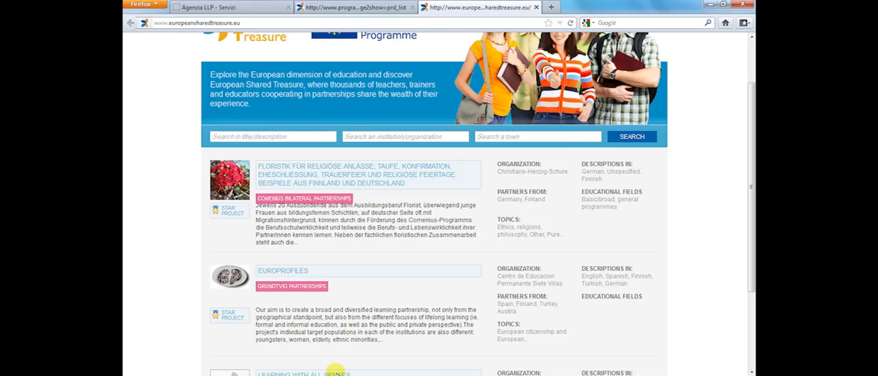
{"action": "left_click", "coordinate": [336, 375]}
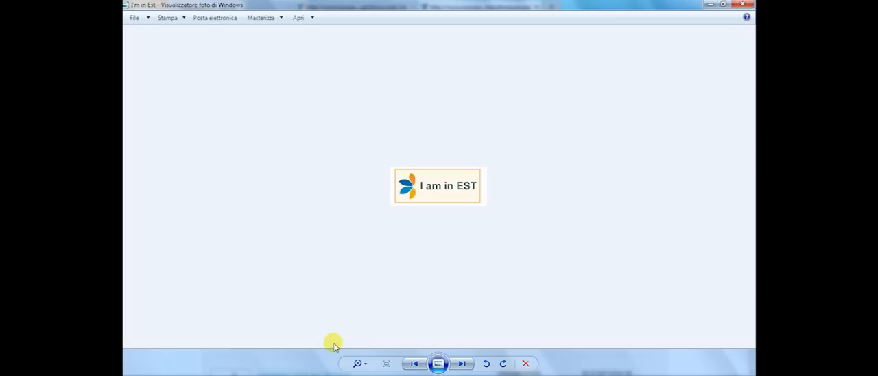
- Switch to the Programma LLP site in Firefox and open the Loghi page of the Cos'è LLP section
{"action": "mouse_move", "coordinate": [253, 370]}
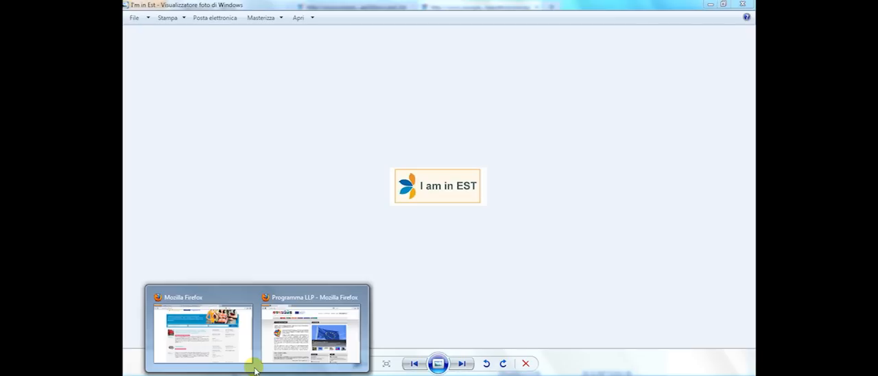
{"action": "left_click", "coordinate": [290, 337]}
{"action": "left_click", "coordinate": [500, 59]}
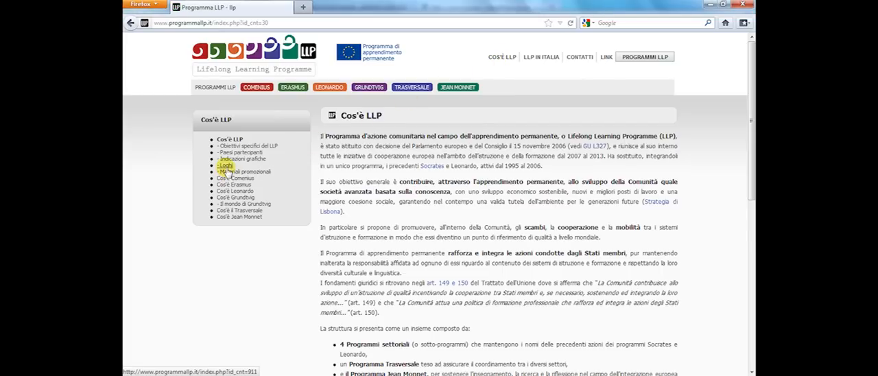
{"action": "left_click", "coordinate": [226, 168]}
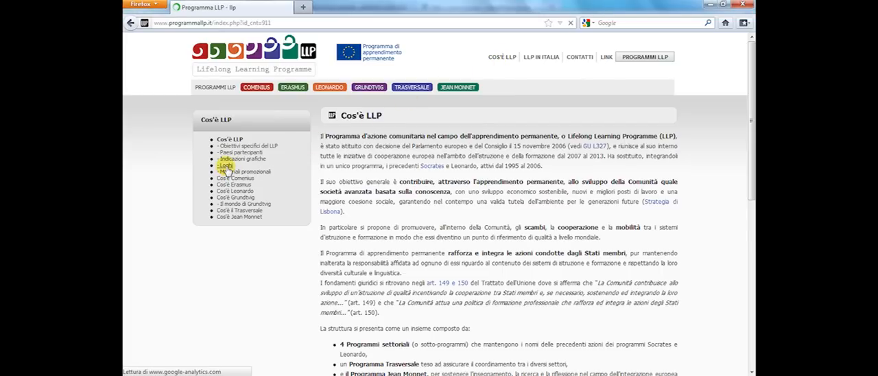